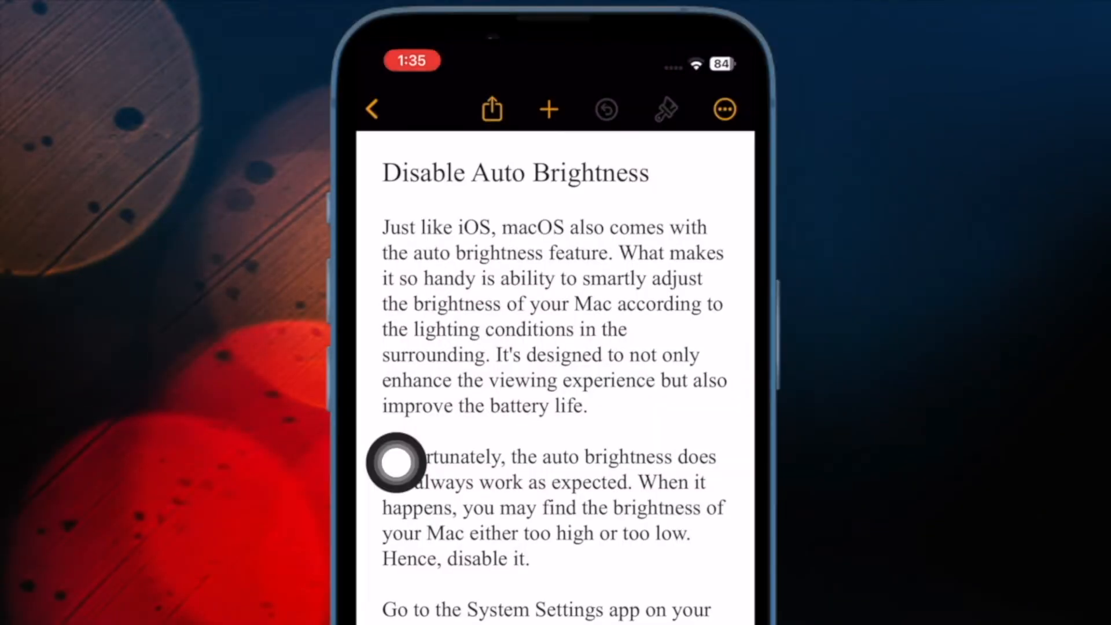
Return to Recents, try the locked Blank 72, then view and close the wallpaper tips document
left_click(372, 109)
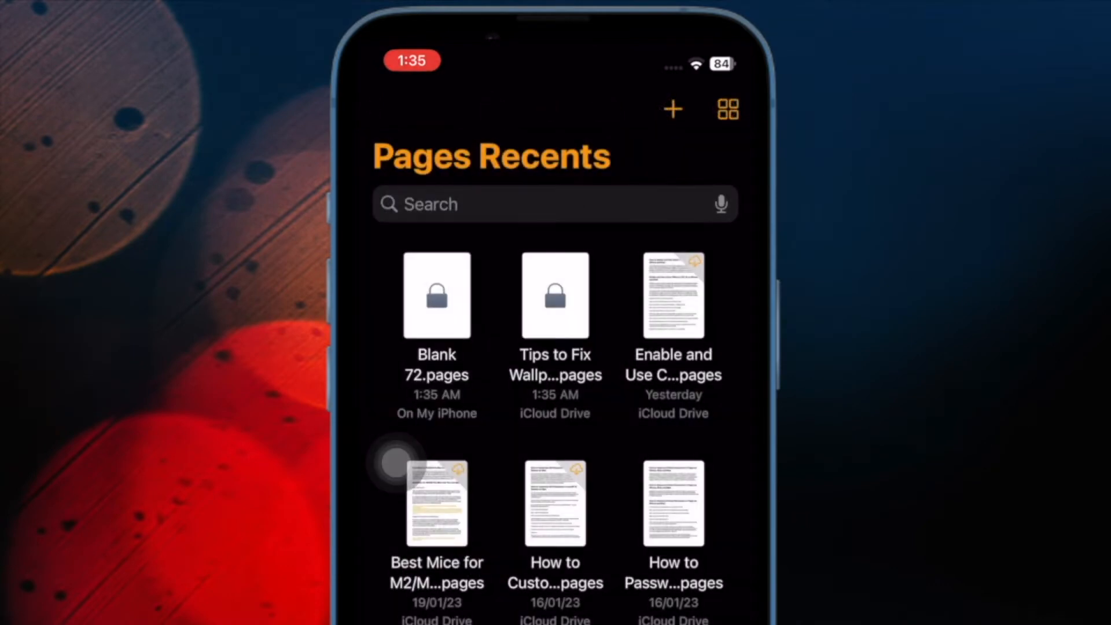
left_click(437, 295)
scroll(396, 463, "down", 3)
scroll(395, 463, "down", 3)
scroll(395, 463, "down", 3)
scroll(395, 463, "down", 3)
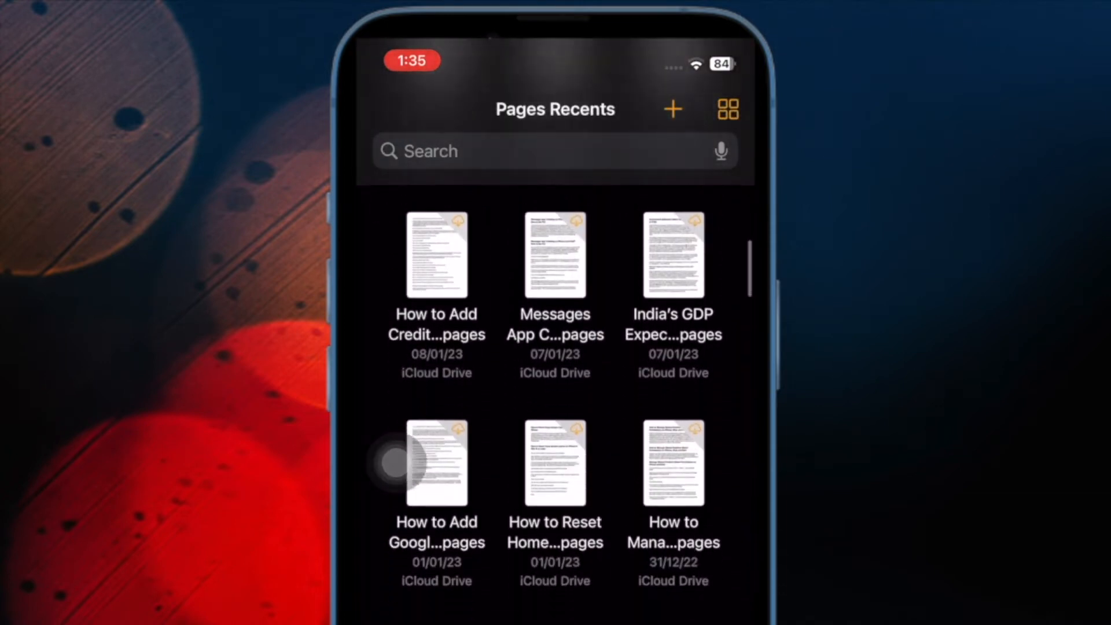
scroll(395, 463, "down", 3)
scroll(396, 463, "down", 2)
scroll(395, 462, "down", 3)
scroll(395, 463, "down", 2)
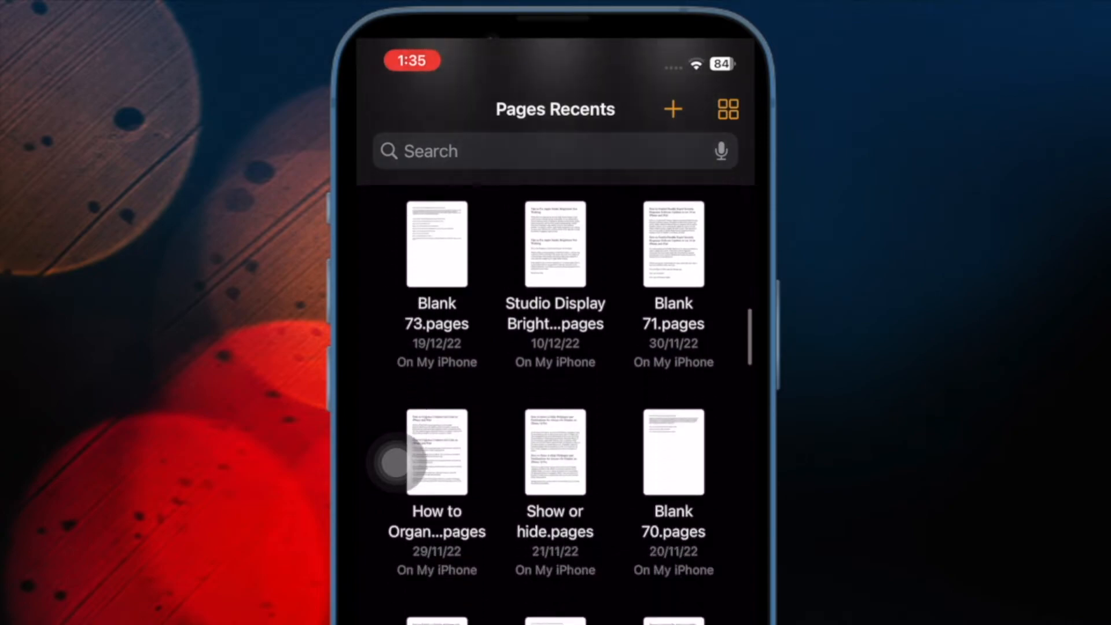
scroll(396, 463, "down", 3)
scroll(395, 464, "up", 2)
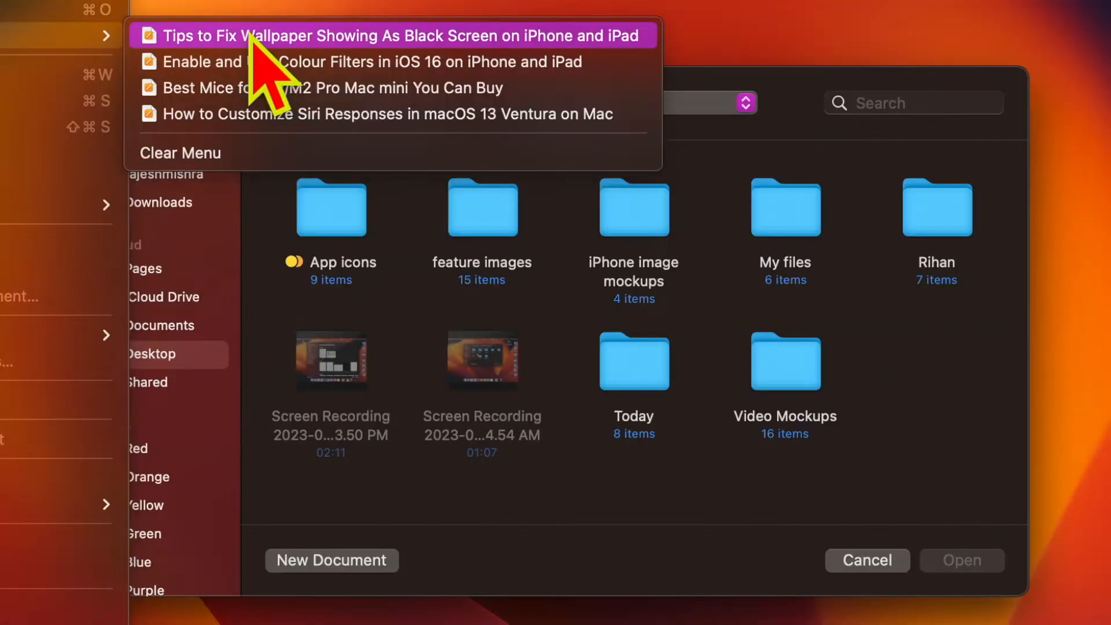
left_click(260, 39)
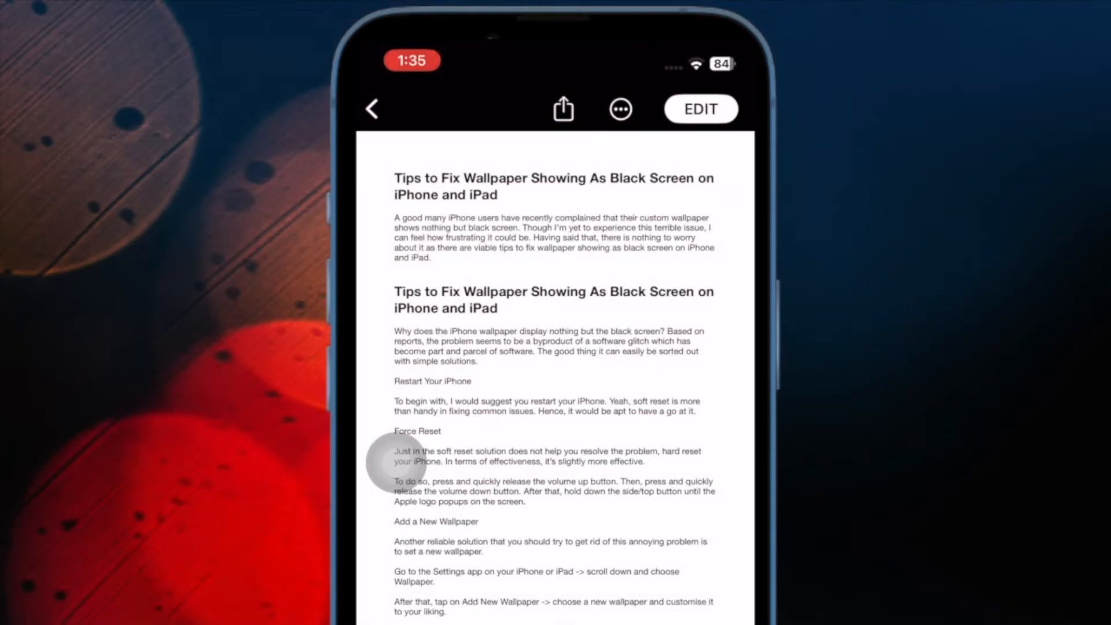
left_click(395, 460)
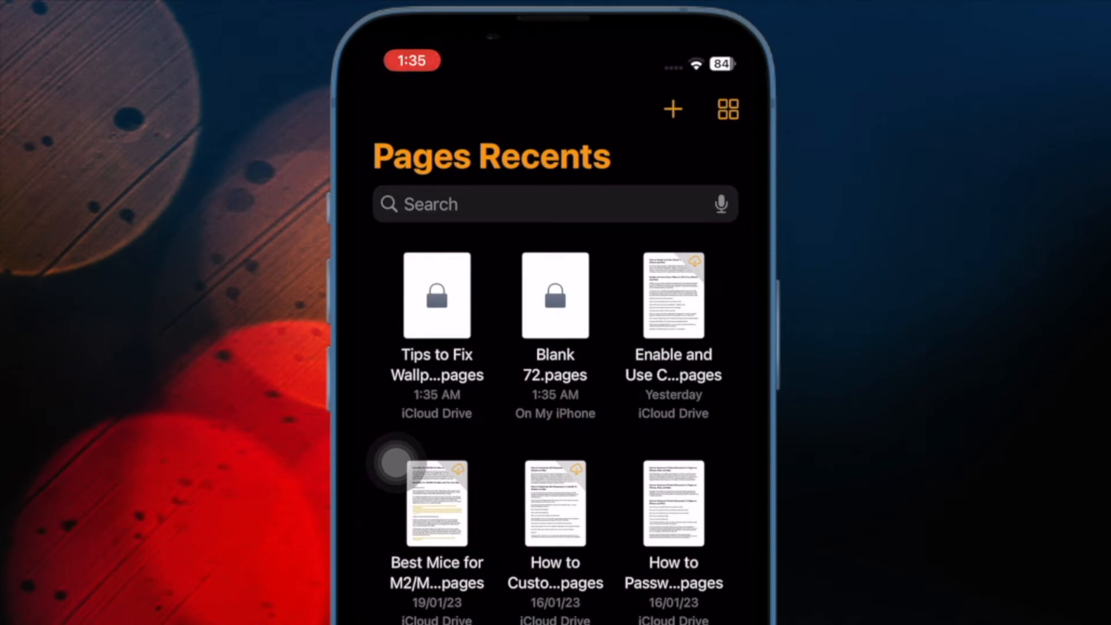
Reopen and close locked Blank 72, then bring up actions for the wallpaper tips file
left_click(556, 295)
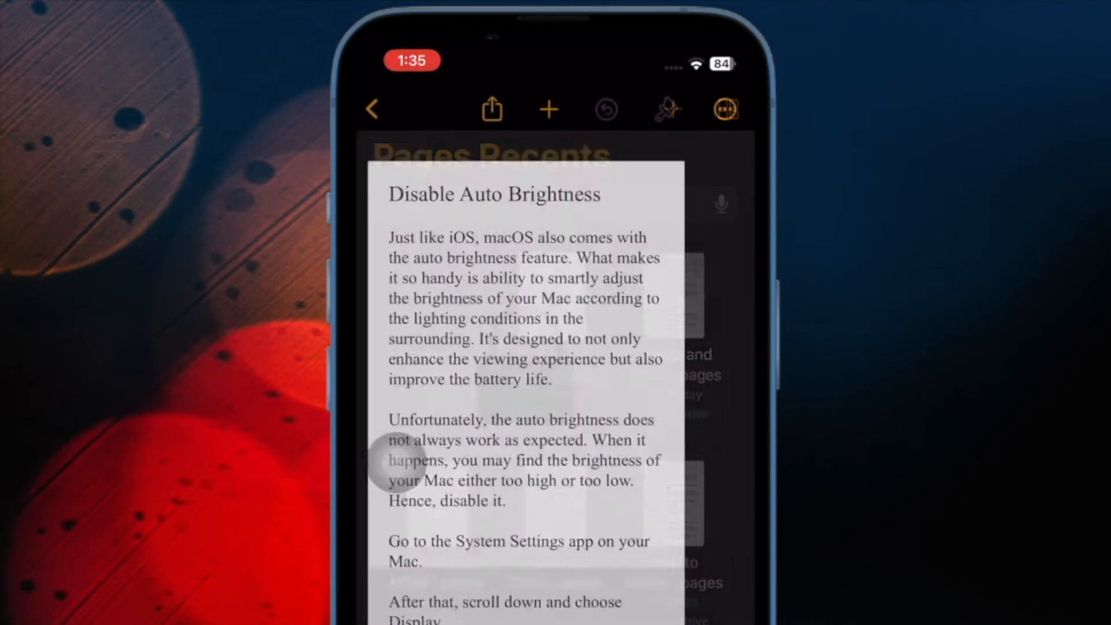
left_click(372, 109)
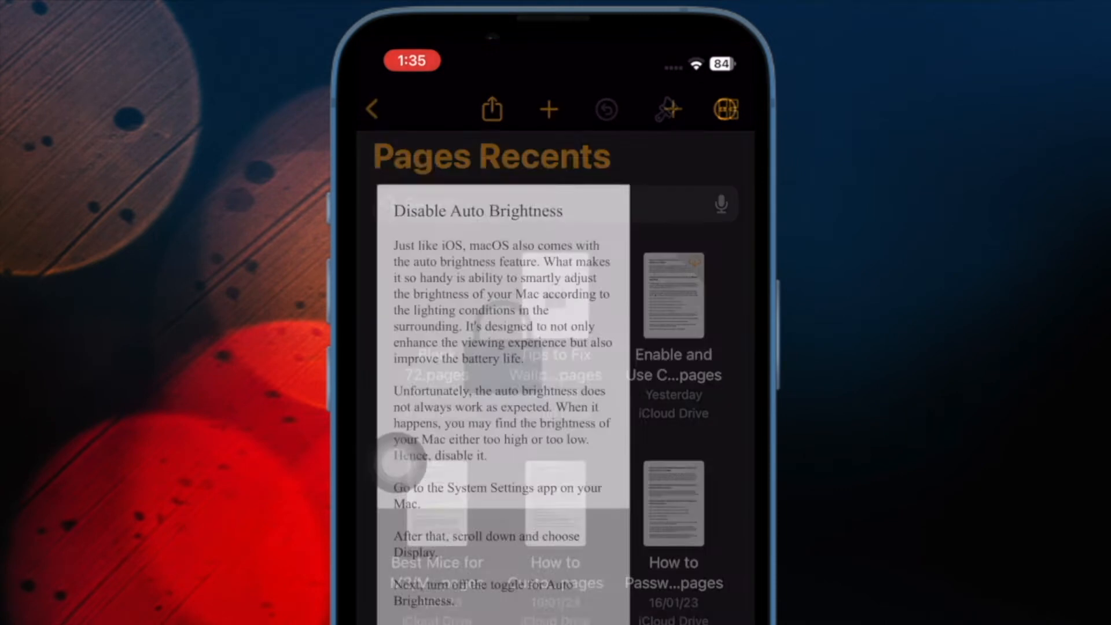
left_click(556, 296)
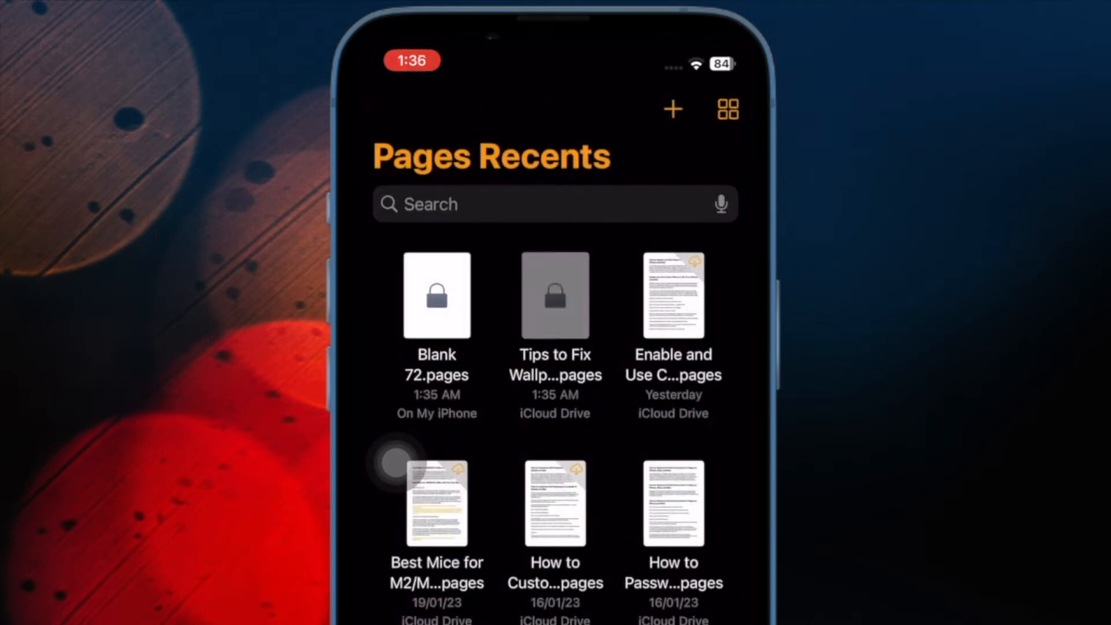
left_click(556, 296)
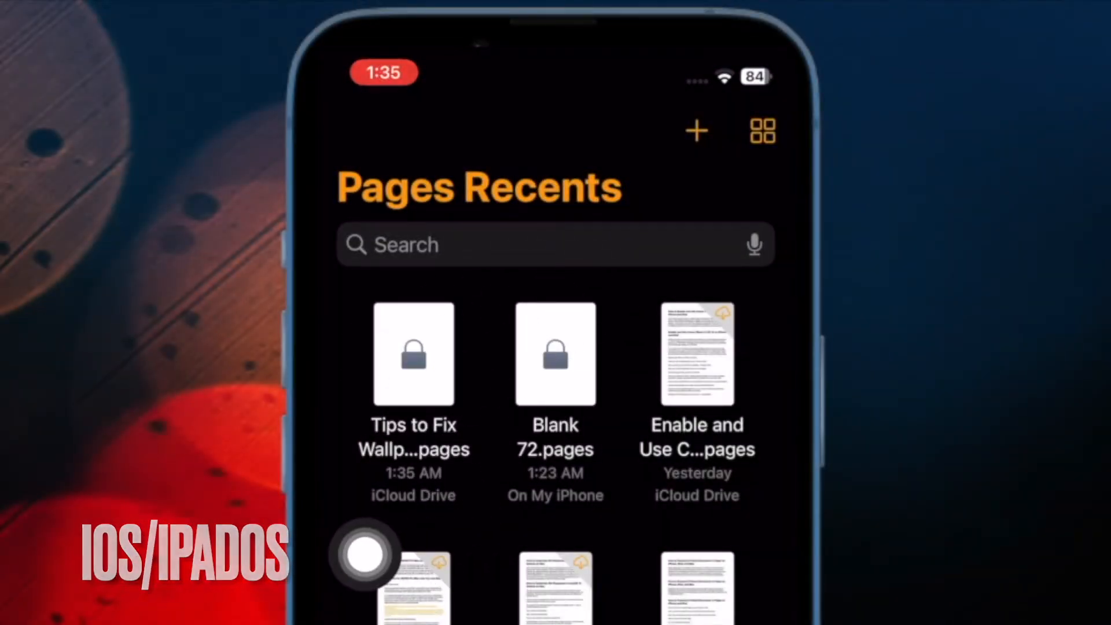
left_click(555, 354)
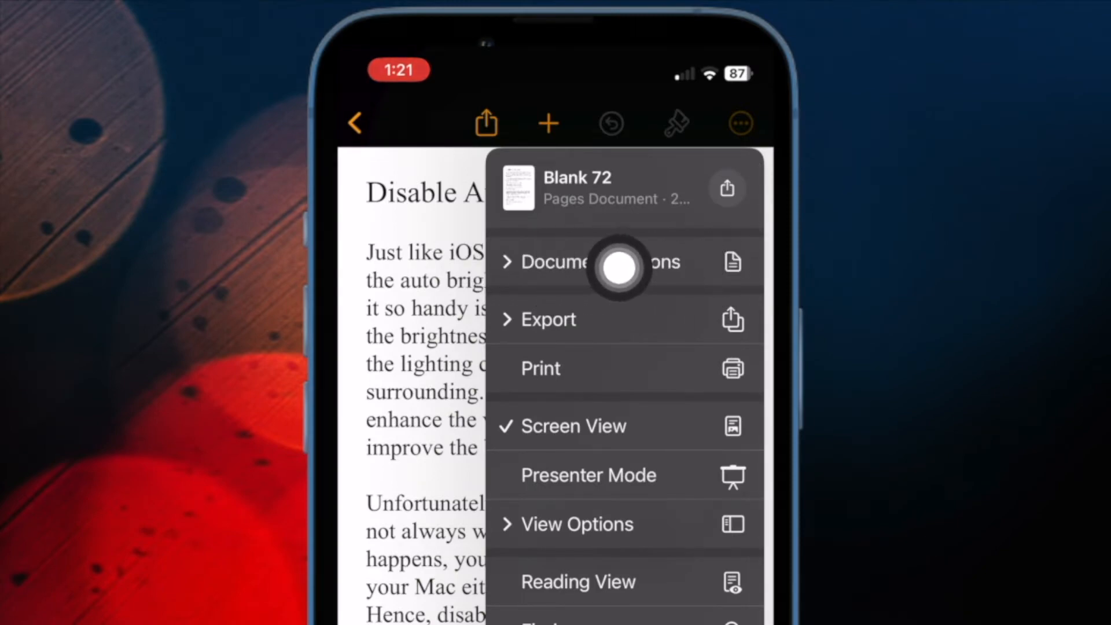
Expand the Document Options submenu for Blank 72
left_click(620, 261)
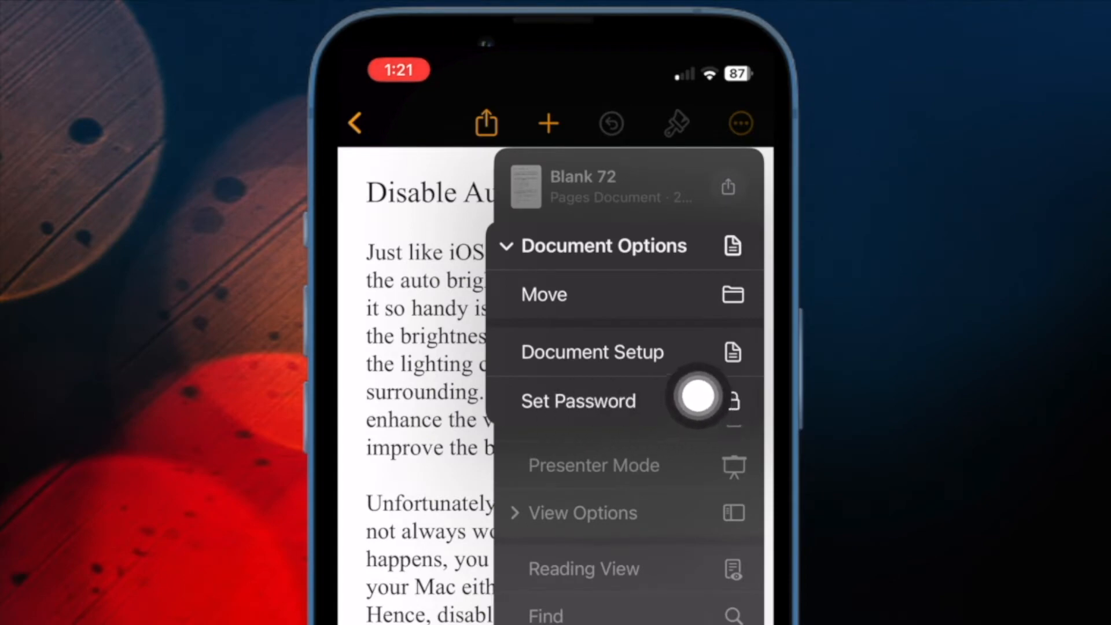
Bring up the Set Password settings for Blank 72
left_click(699, 401)
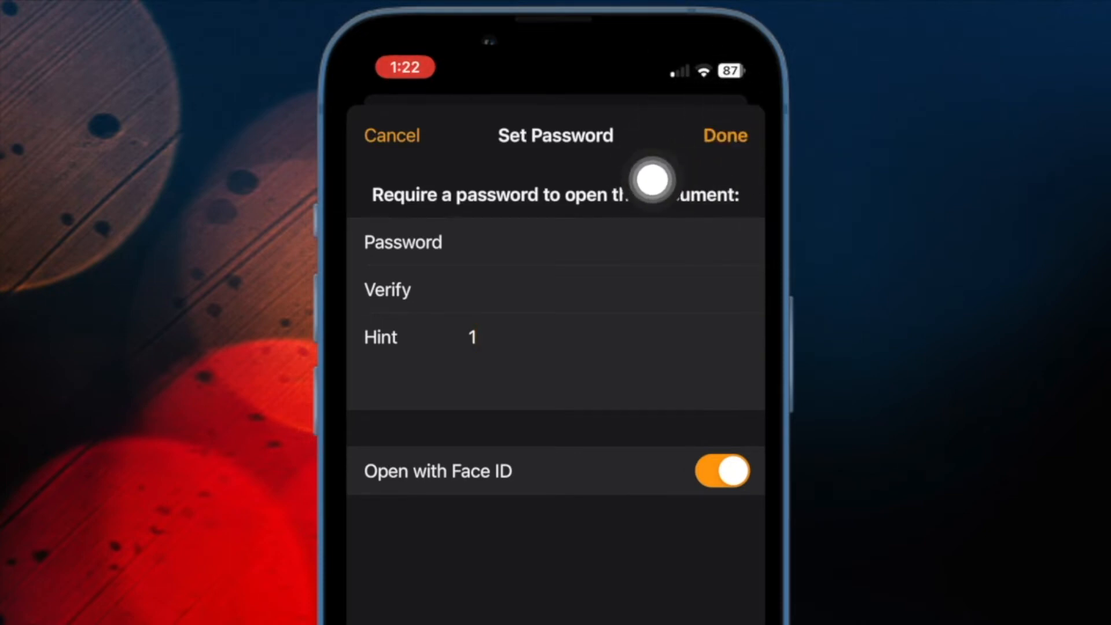
Confirm the password, return to Recents and try opening the now-locked Blank 72
key("Return")
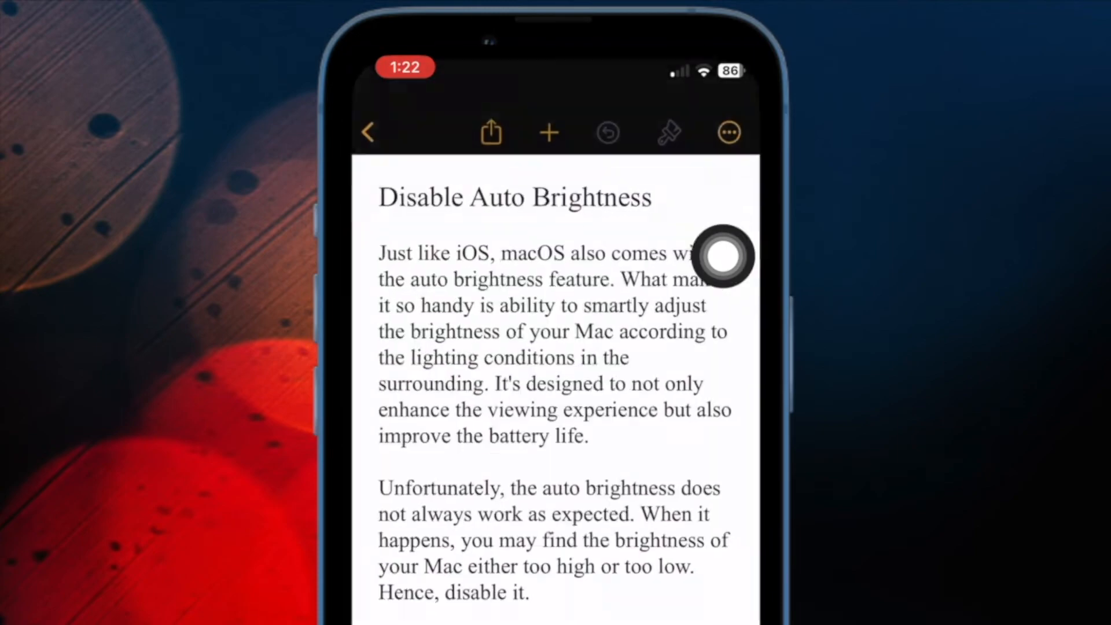
left_click(363, 119)
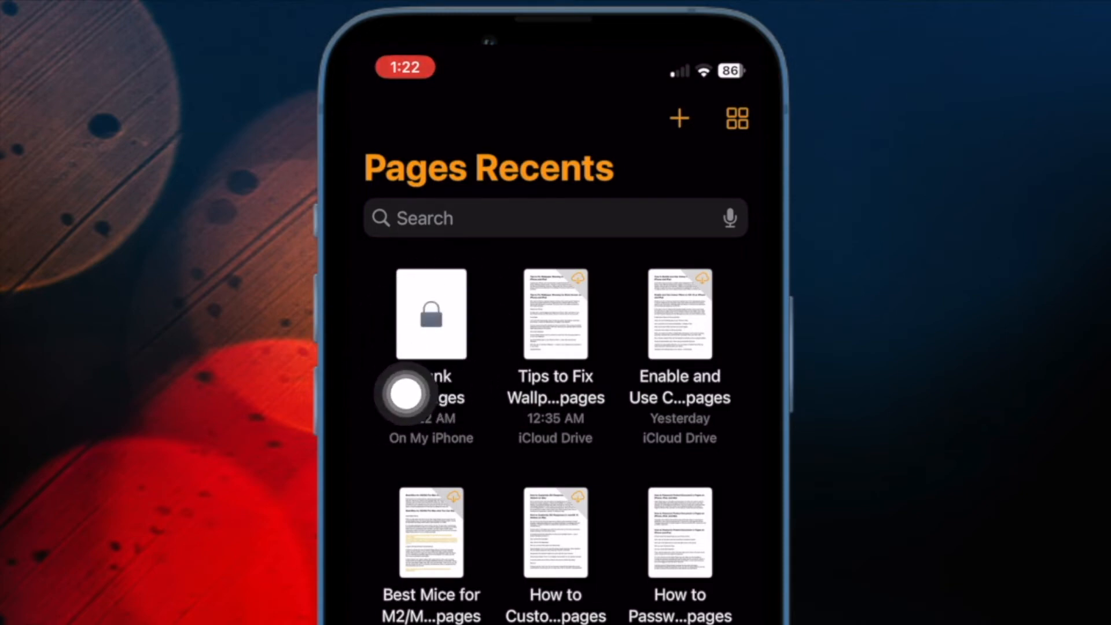
left_click(389, 374)
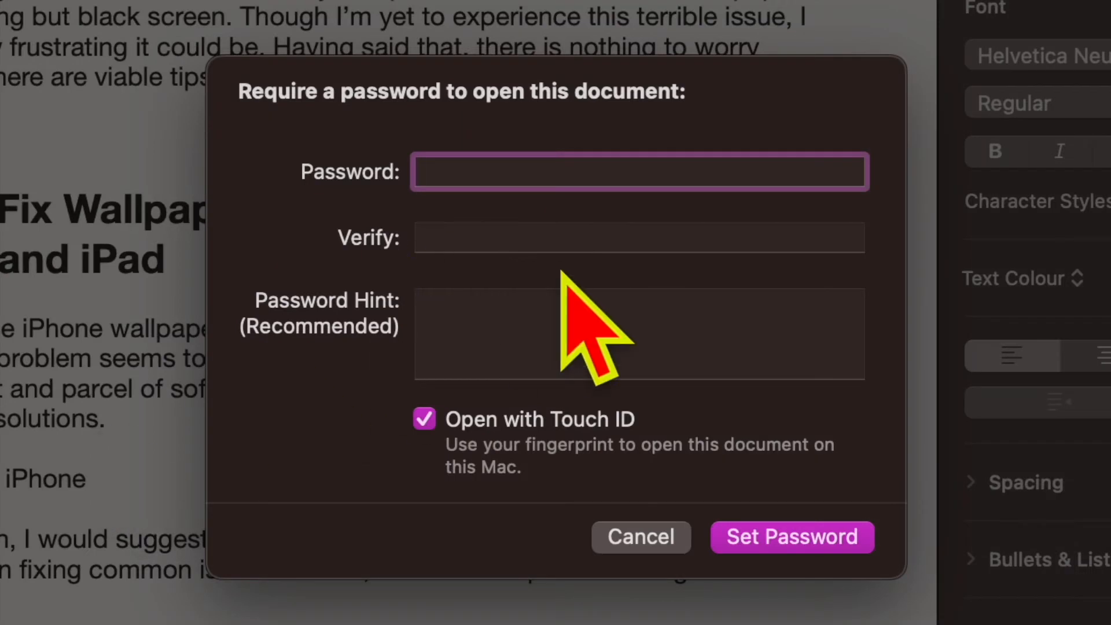
type("•")
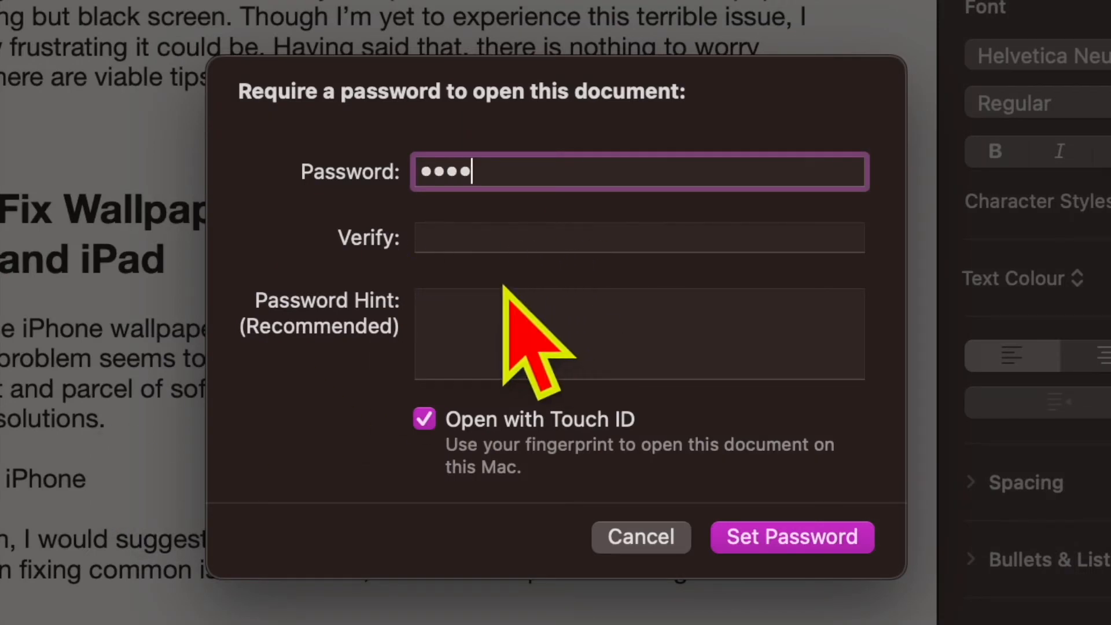
Enter the password, its verification and hint 1 with Touch ID opening kept on
left_click(474, 238)
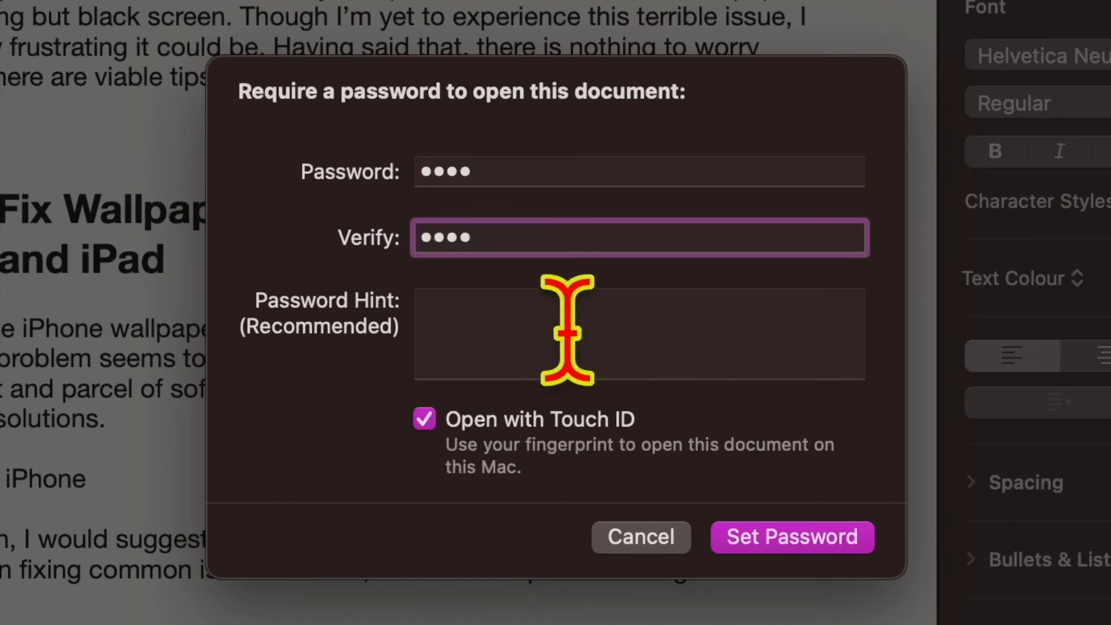
left_click(496, 335)
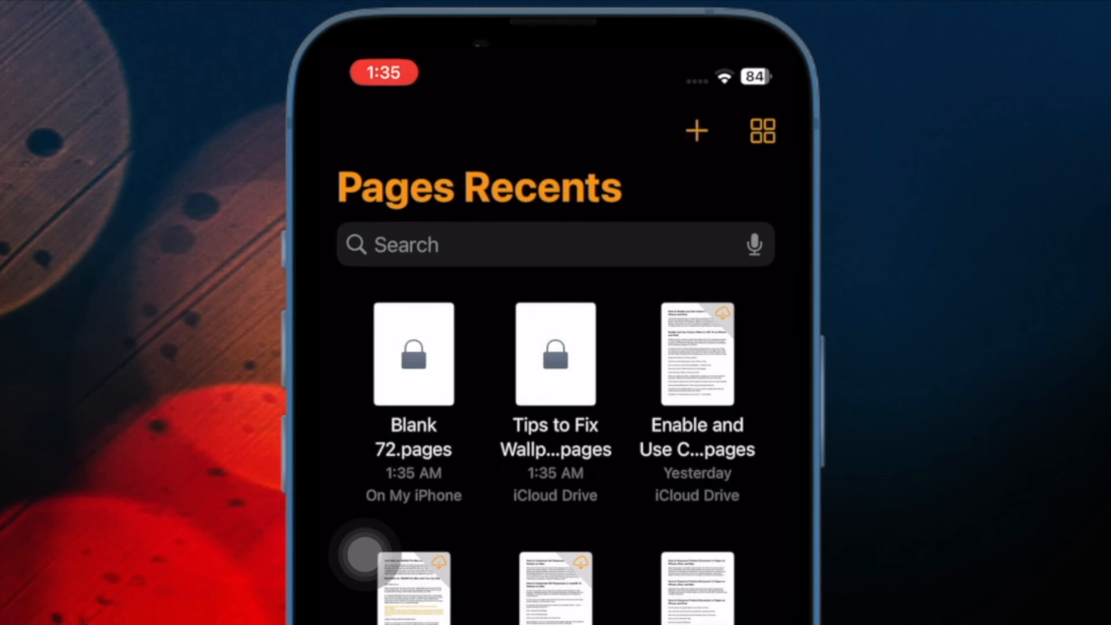
Unlock Blank 72 and the wallpaper tips document with Face ID
left_click(414, 354)
left_click(555, 353)
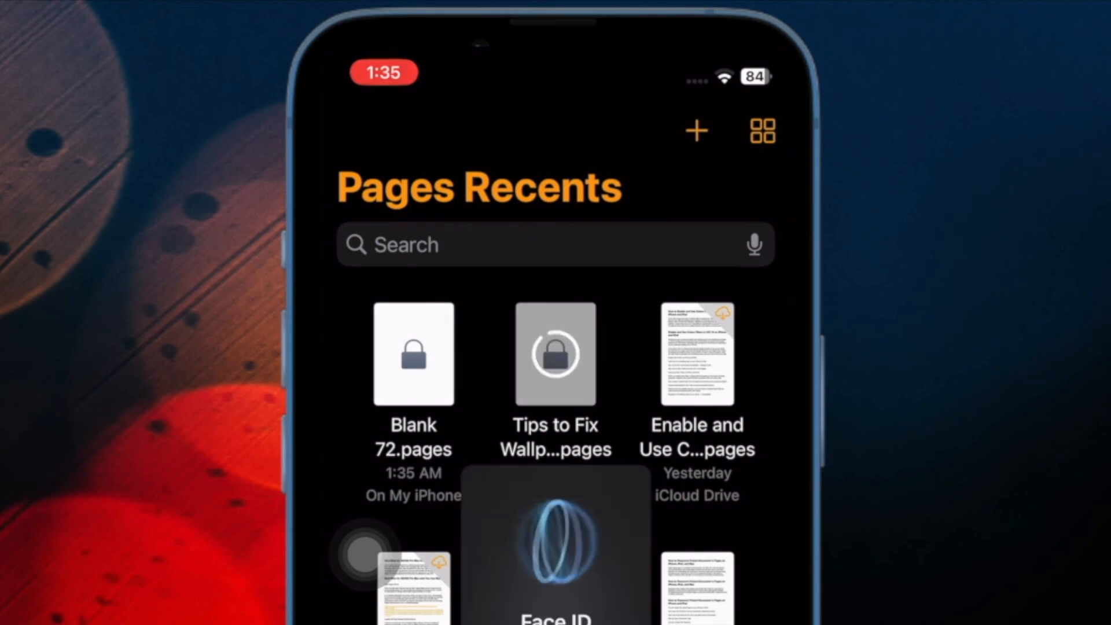